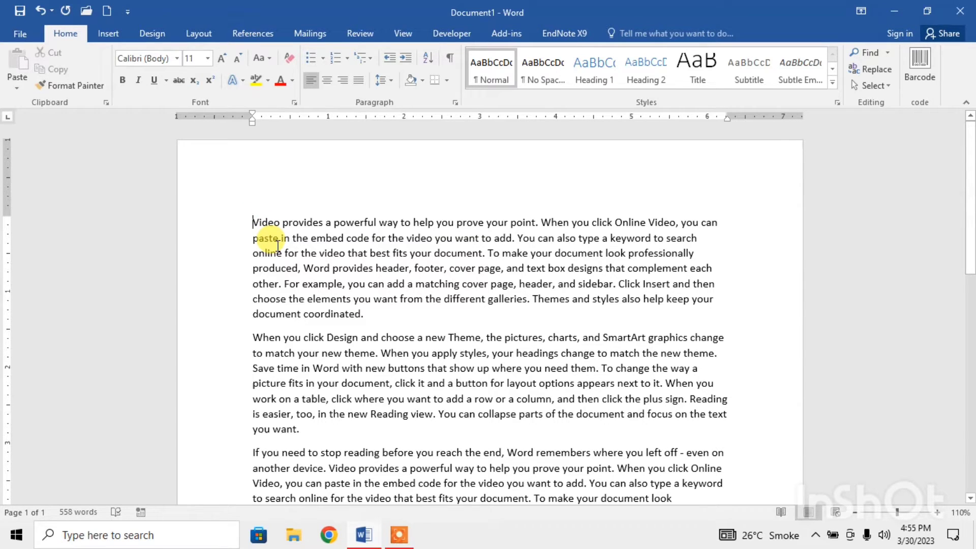
Step: Insert a blank line above the opening paragraph and place the cursor there at the left margin
key("Return")
key("Return")
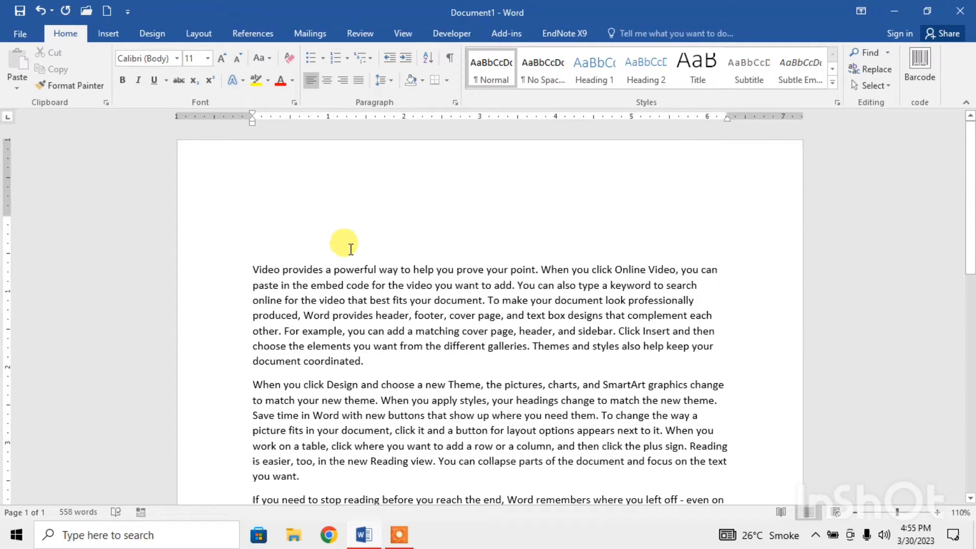
double_click(350, 248)
key("ctrl+z")
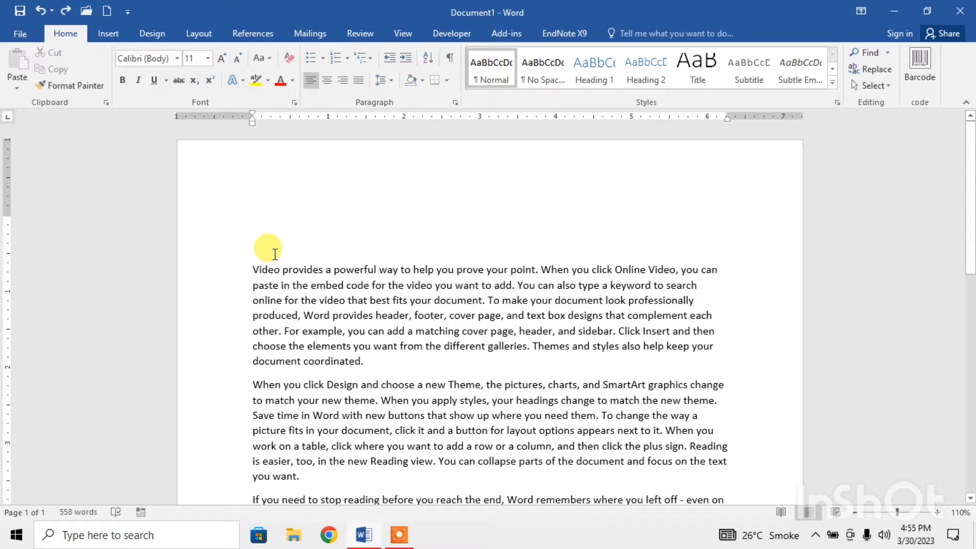
type("F")
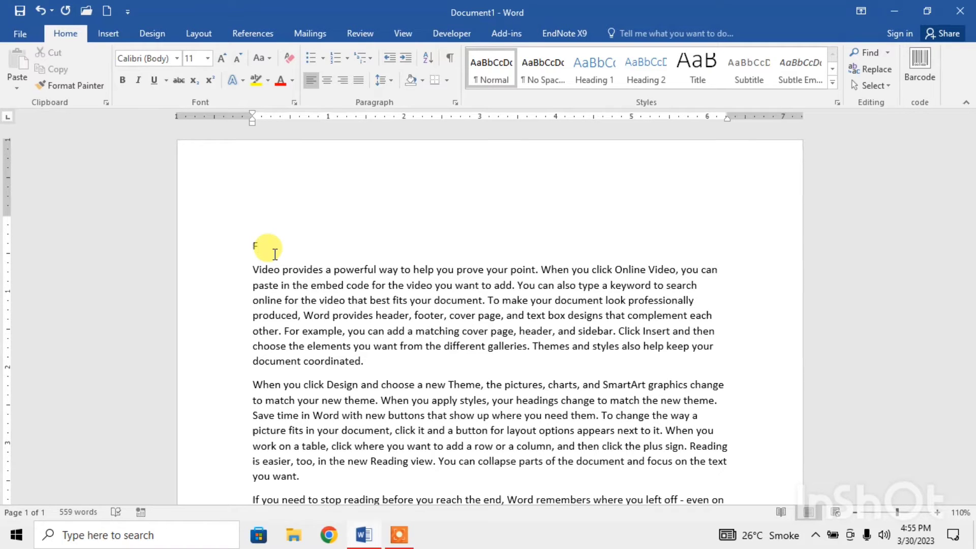
type("ami")
type("How")
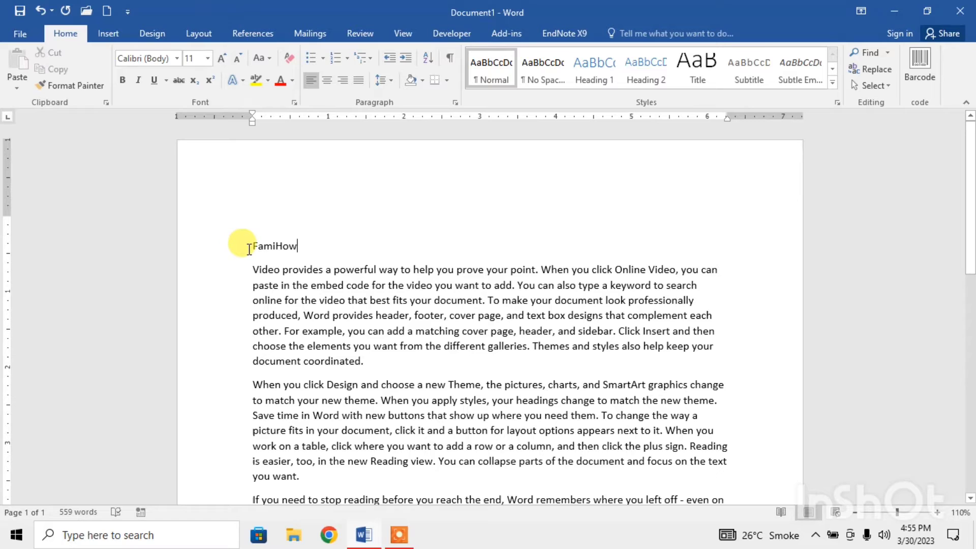
Step: Format the word FamiHow as a centred, bold, 20 pt Times New Roman title
double_click(276, 251)
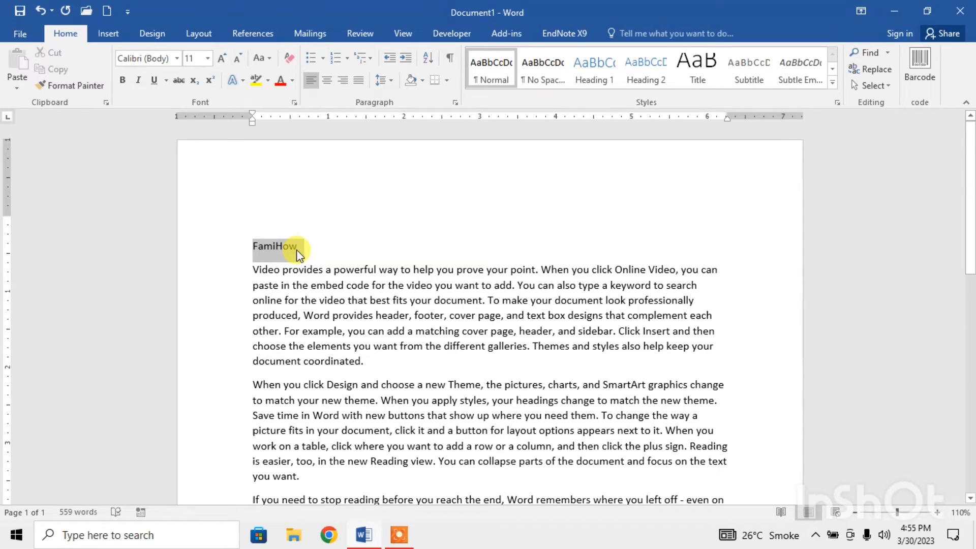
left_click(332, 83)
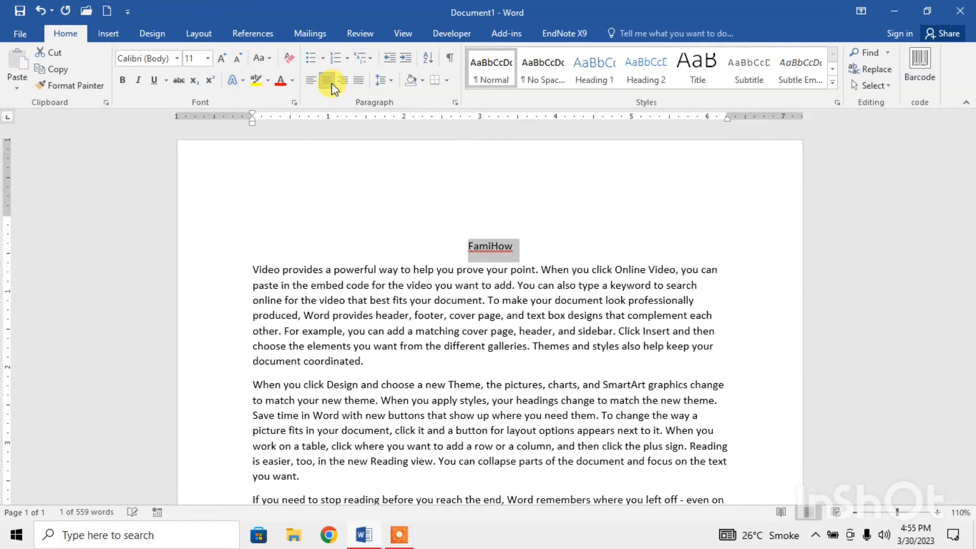
left_click(208, 59)
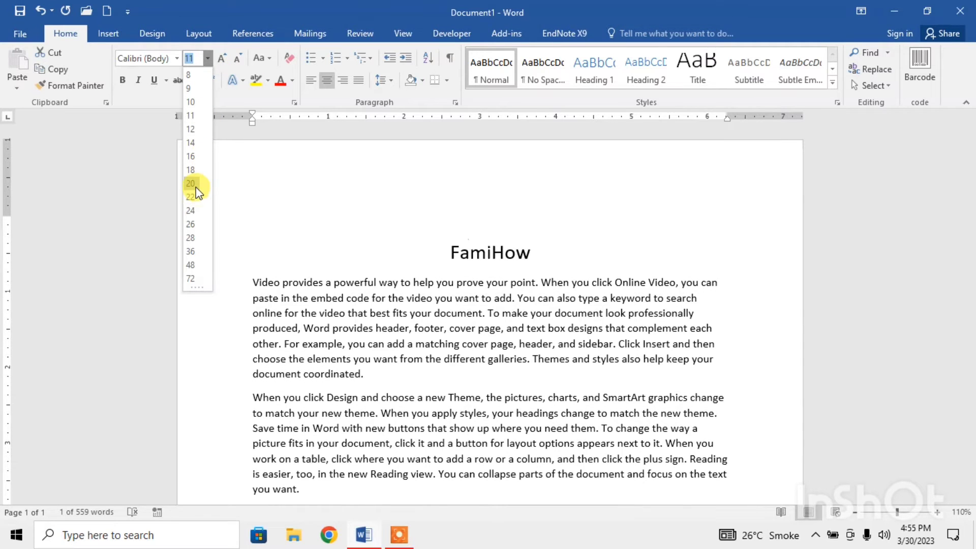
left_click(195, 188)
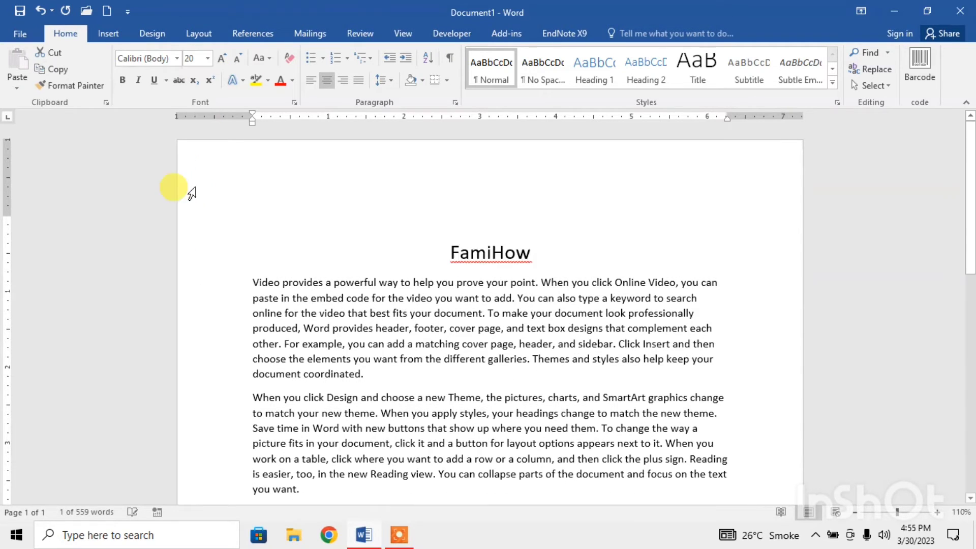
left_click(127, 79)
left_click(177, 59)
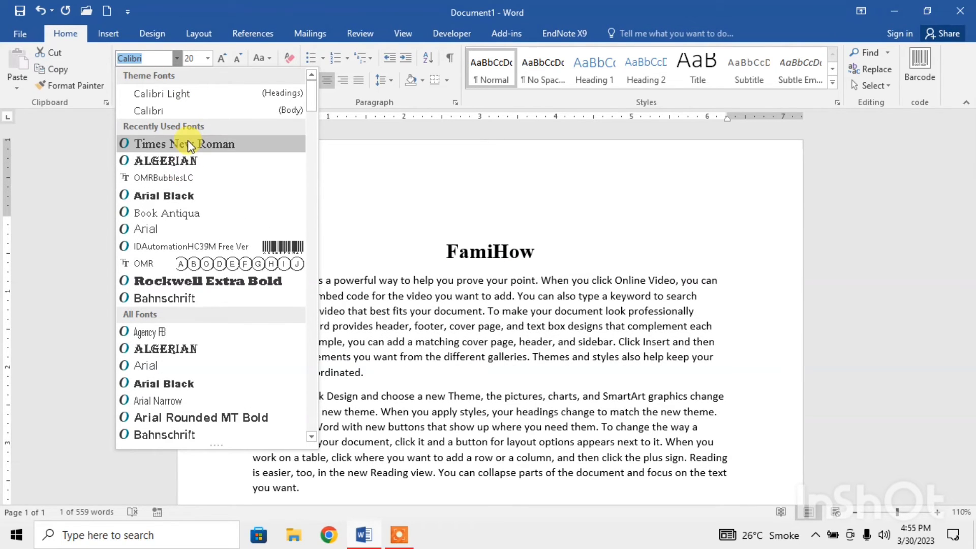
left_click(189, 145)
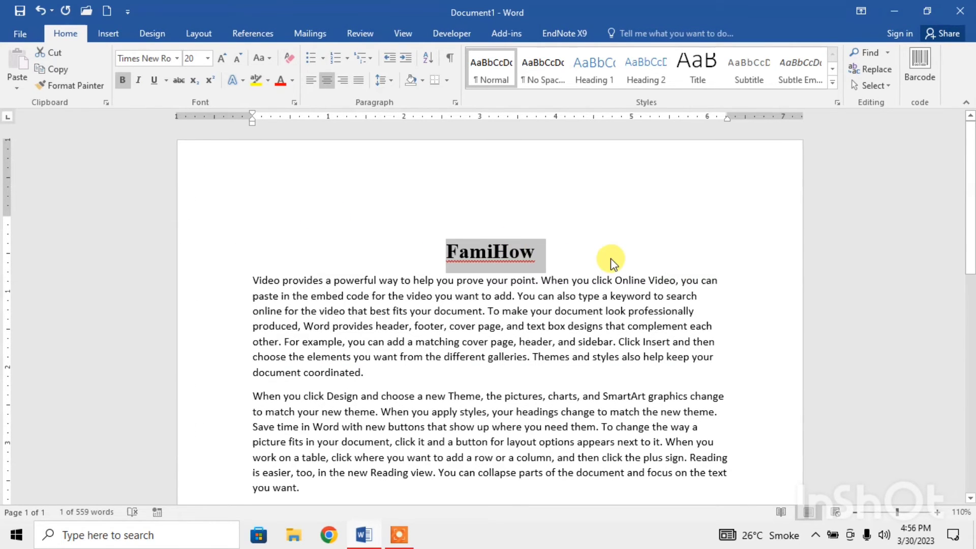